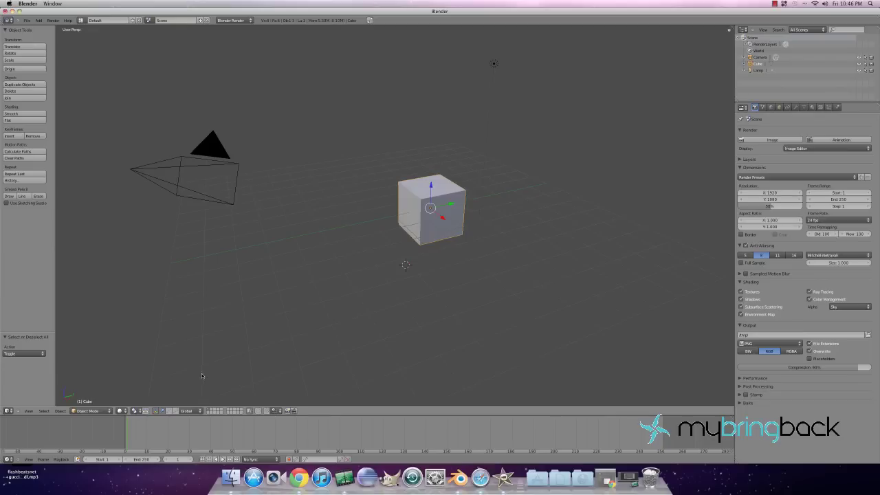
Switch to Chrome to view the MagicPrefs website, and return to Blender
{"action": "left_click", "coordinate": [298, 477]}
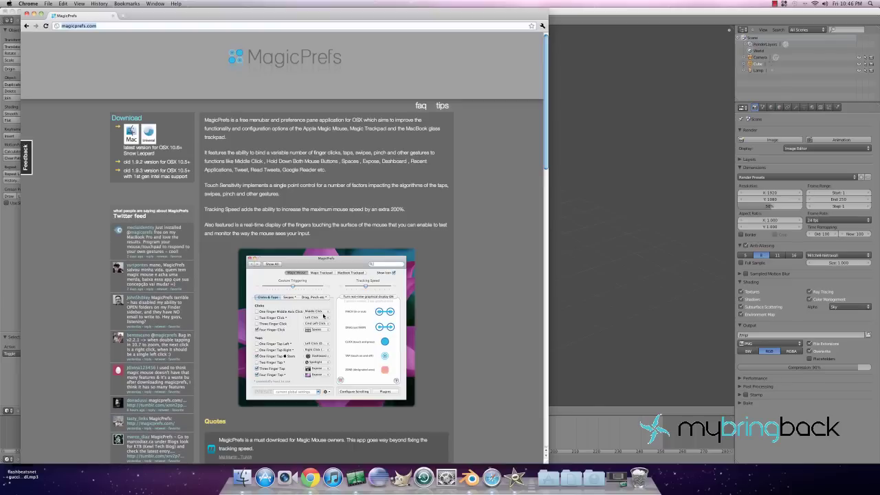
{"action": "left_click", "coordinate": [35, 14]}
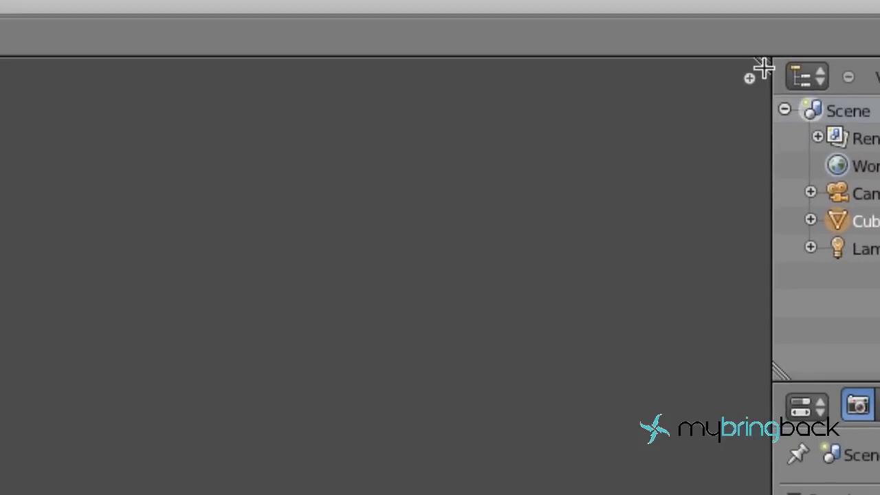
Split the 3D viewport into four areas: one beside the original in front view, divided horizontally, with its lower part divided again vertically
{"action": "left_click_drag", "start_coordinate": [756, 76], "coordinate": [27, 69]}
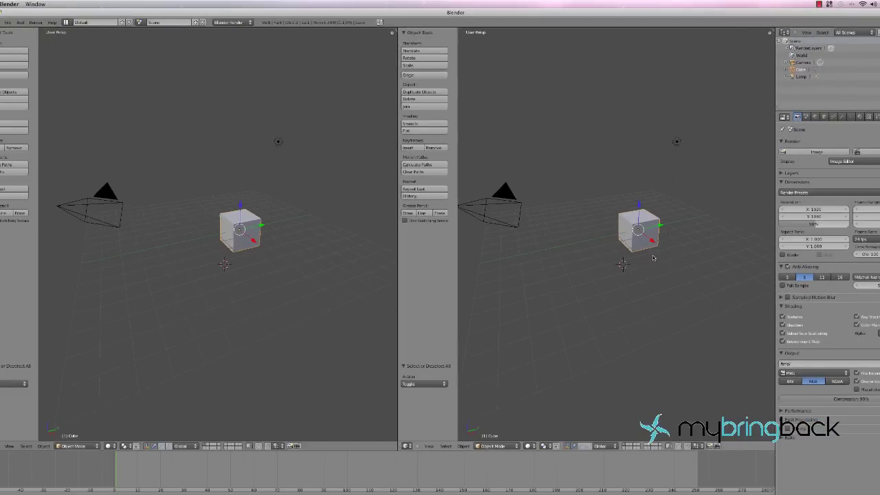
{"action": "key", "text": "KP_1"}
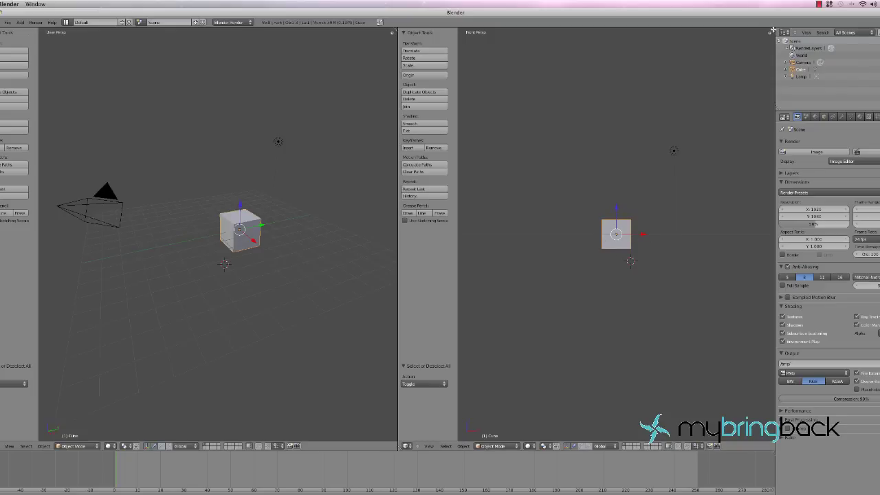
{"action": "left_click_drag", "start_coordinate": [772, 31], "coordinate": [764, 208]}
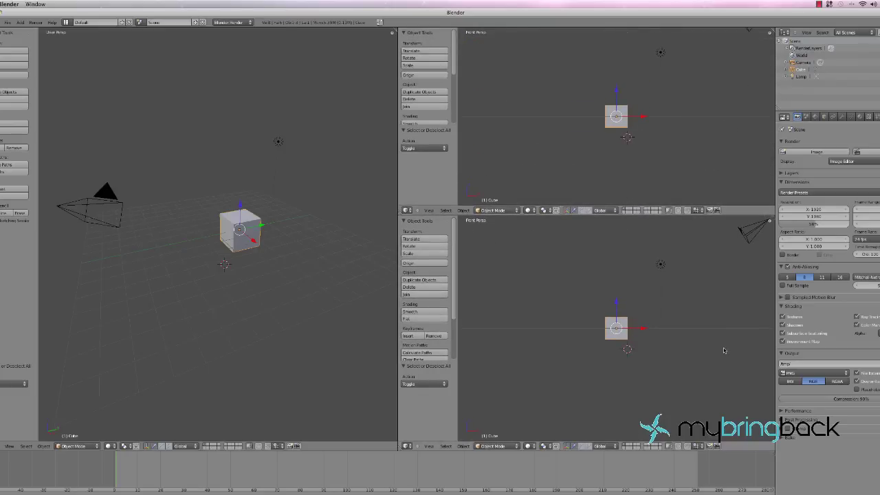
{"action": "left_click_drag", "start_coordinate": [773, 219], "coordinate": [585, 235]}
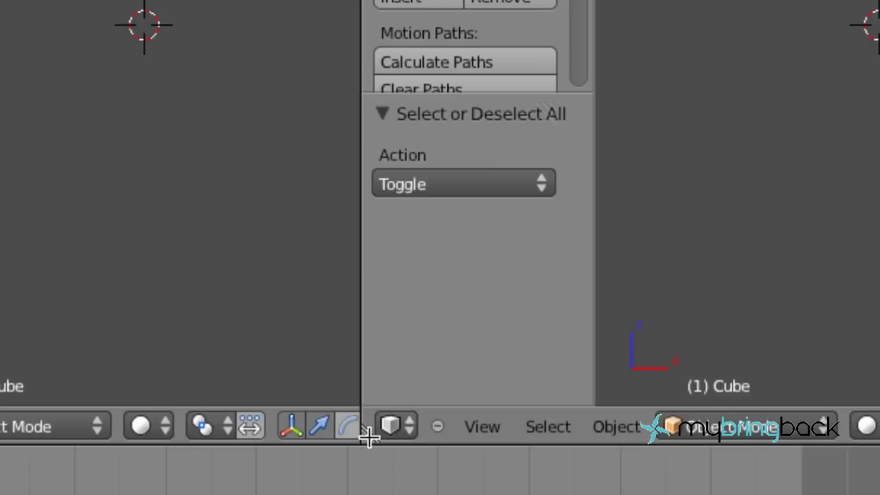
Join the split areas into a single 3D viewport, keeping the front view
{"action": "left_click_drag", "start_coordinate": [369, 437], "coordinate": [78, 418]}
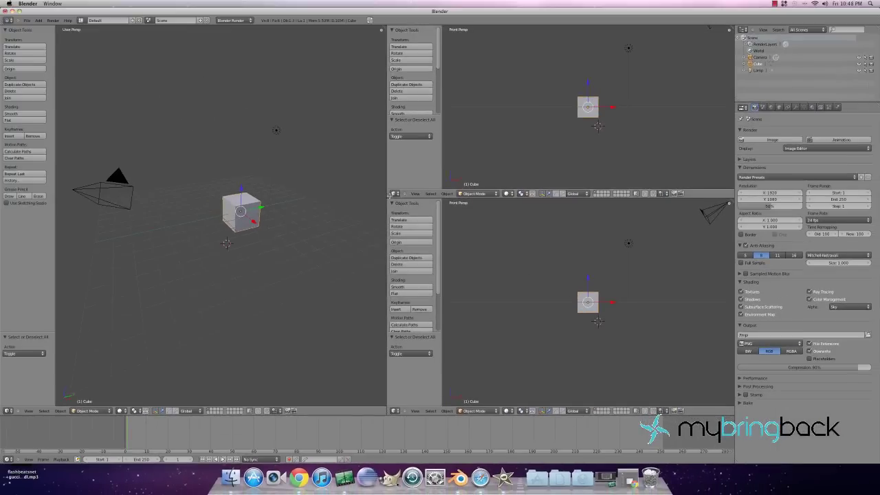
{"action": "left_click_drag", "start_coordinate": [390, 200], "coordinate": [523, 257]}
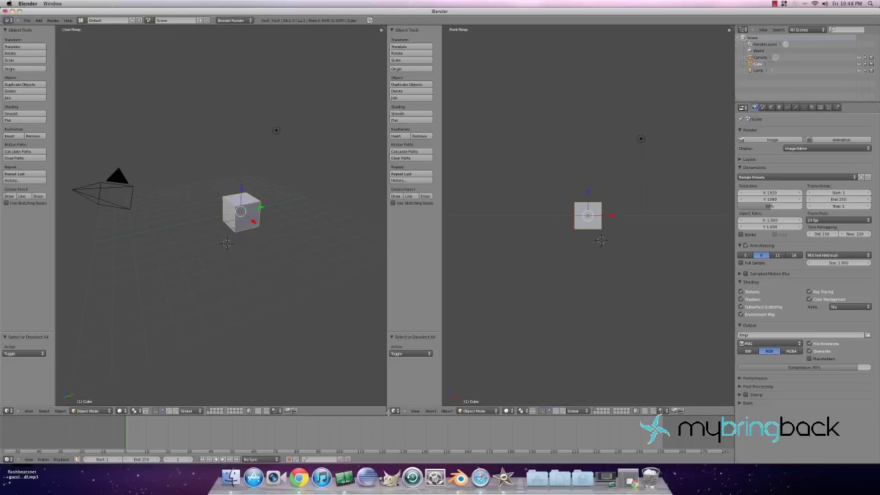
{"action": "left_click_drag", "start_coordinate": [387, 413], "coordinate": [350, 375]}
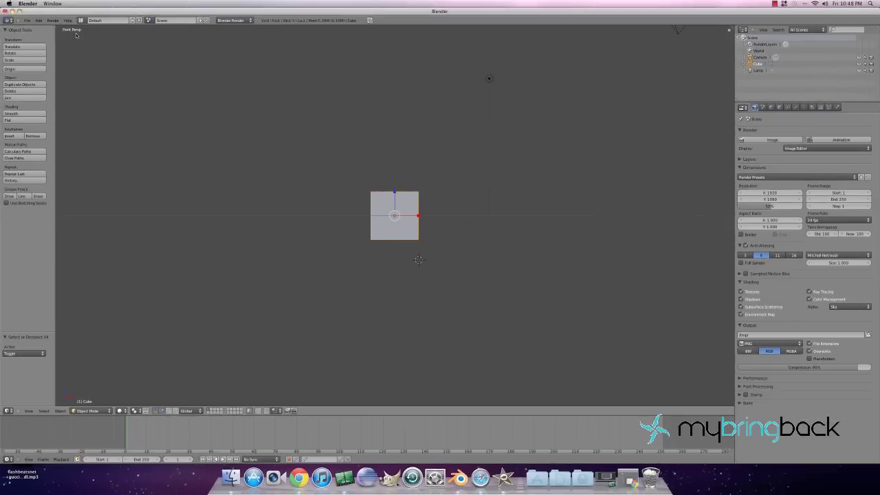
Show the cube in the right view, toggle between perspective and orthographic projection, and go to the front view
{"action": "key", "text": "KP_3"}
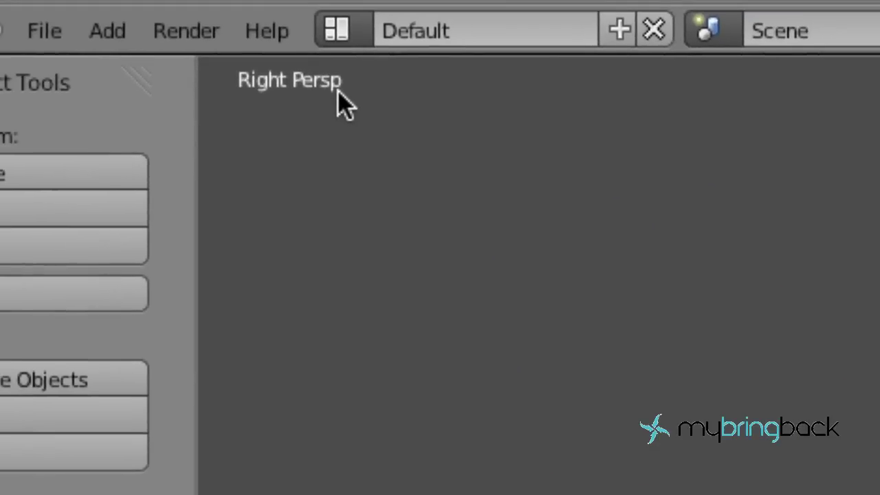
{"action": "key", "text": "KP_5"}
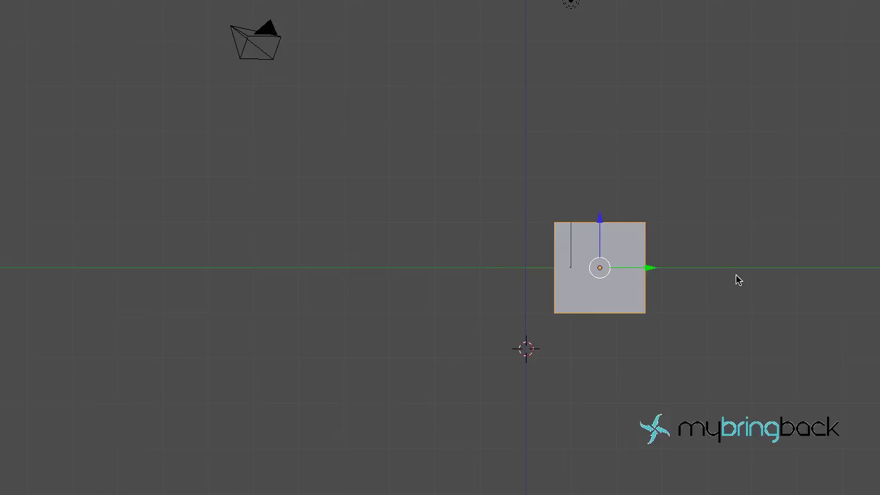
{"action": "key", "text": "KP_5"}
{"action": "key", "text": "KP_5"}
{"action": "key", "text": "KP_1"}
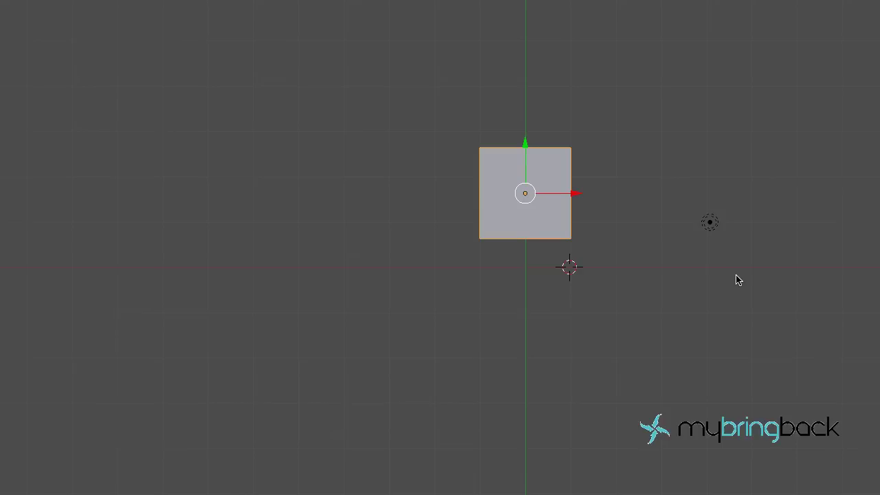
Rotate the view in steps sideways and downward, and return to the top and front views
{"action": "key", "text": "KP_4"}
{"action": "key", "text": "KP_2"}
{"action": "key", "text": "KP_4"}
{"action": "key", "text": "KP_2"}
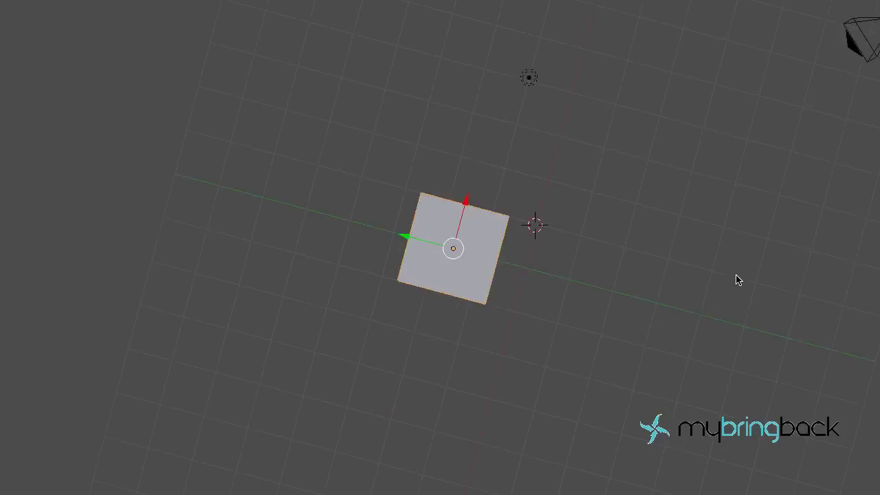
{"action": "key", "text": "KP_7"}
{"action": "key", "text": "KP_1"}
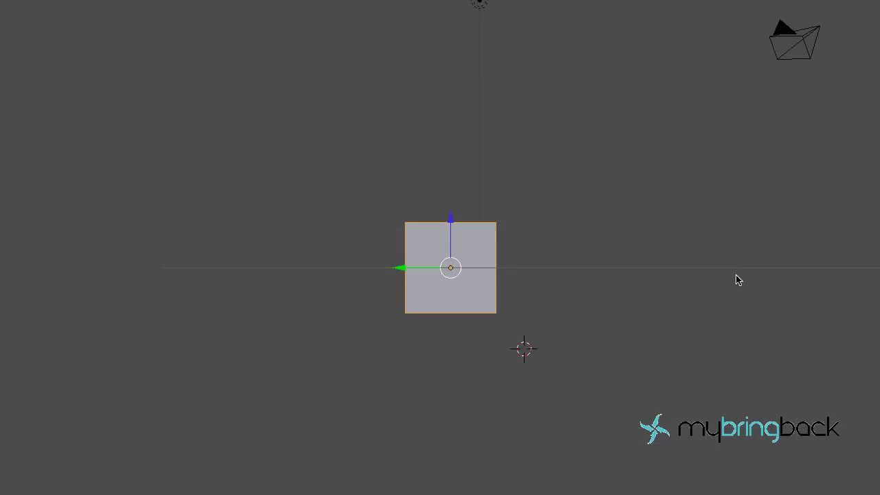
Rotate the view in steps upward and sideways around the cube, toggling the projection and restarting once from the front view
{"action": "key", "text": "KP_8"}
{"action": "key", "text": "KP_8"}
{"action": "key", "text": "KP_4"}
{"action": "key", "text": "KP_4"}
{"action": "key", "text": "KP_5"}
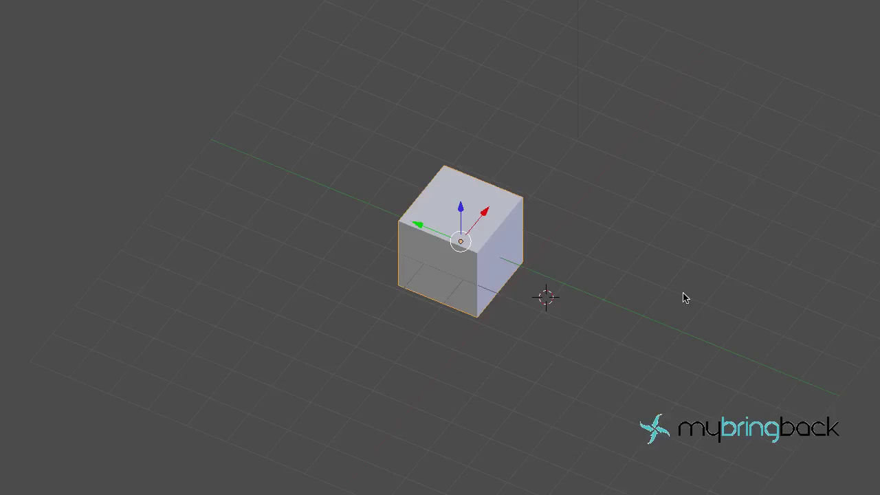
{"action": "key", "text": "KP_1"}
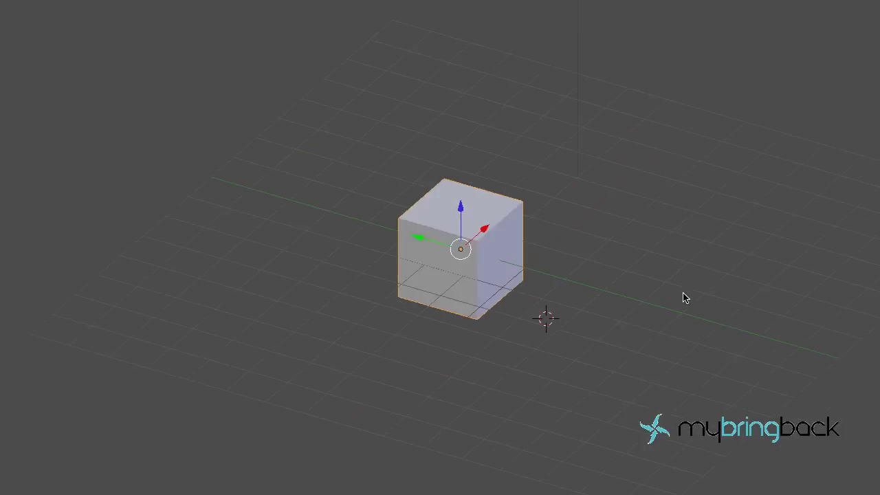
{"action": "key", "text": "KP_8"}
{"action": "key", "text": "KP_8"}
{"action": "key", "text": "KP_4"}
{"action": "key", "text": "KP_4"}
{"action": "key", "text": "KP_4"}
Zoom in and out on the cube repeatedly to examine it up close and from farther away
{"action": "scroll", "coordinate": [682, 296], "scroll_direction": "up", "scroll_amount": 2}
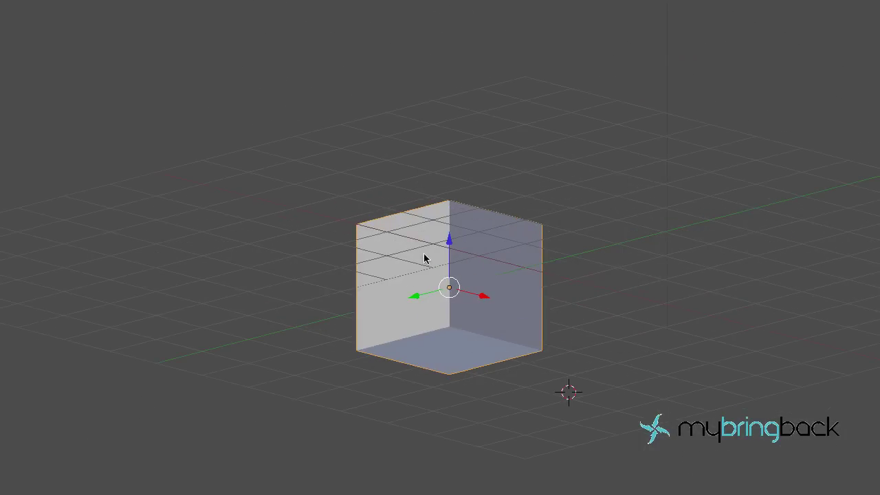
{"action": "scroll", "coordinate": [444, 355], "scroll_direction": "up", "scroll_amount": 10}
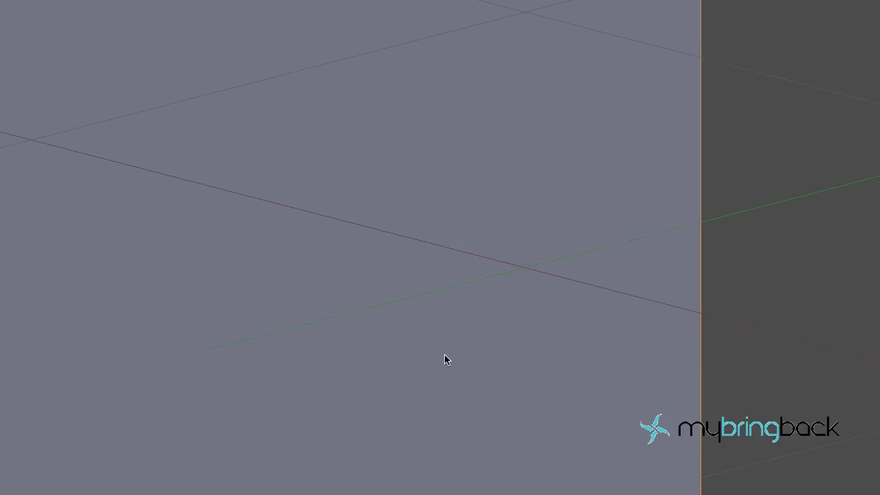
{"action": "scroll", "coordinate": [444, 356], "scroll_direction": "down", "scroll_amount": 15}
{"action": "scroll", "coordinate": [445, 358], "scroll_direction": "up", "scroll_amount": 8}
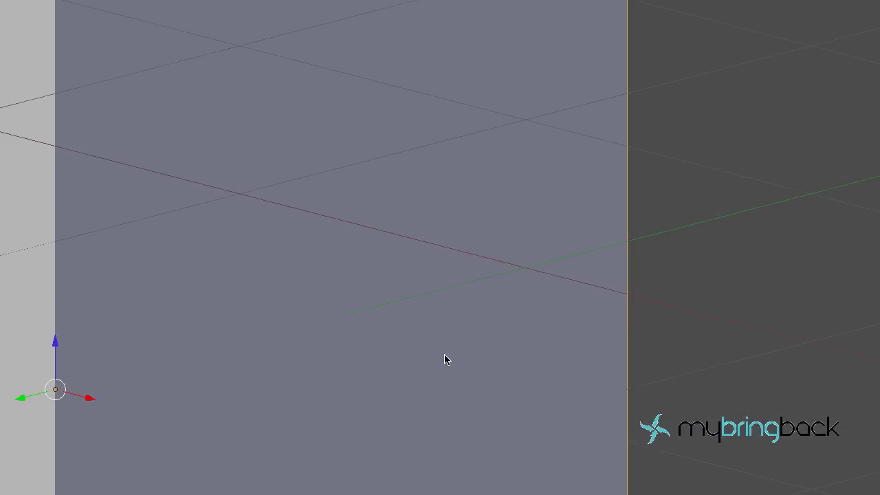
{"action": "scroll", "coordinate": [445, 359], "scroll_direction": "down", "scroll_amount": 2}
{"action": "scroll", "coordinate": [446, 359], "scroll_direction": "up", "scroll_amount": 2}
{"action": "scroll", "coordinate": [445, 355], "scroll_direction": "down", "scroll_amount": 6}
{"action": "scroll", "coordinate": [444, 356], "scroll_direction": "up", "scroll_amount": 8}
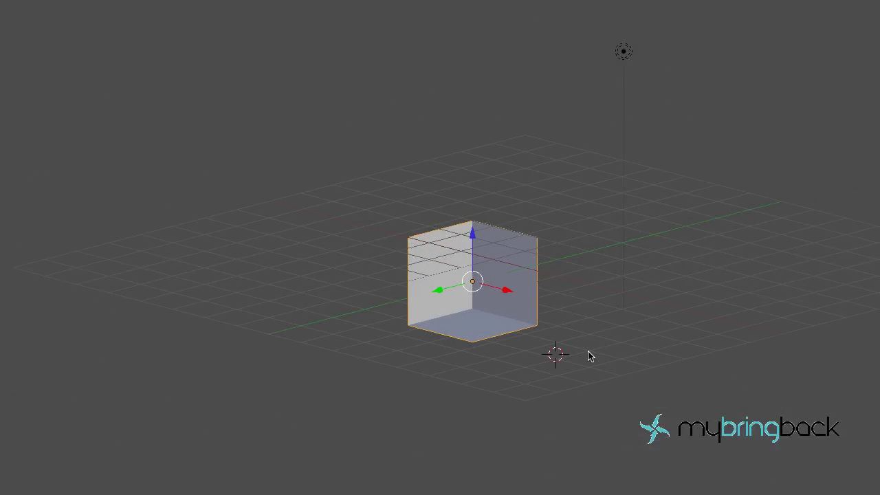
Toggle between the user view and the active camera view, ending in the camera view
{"action": "key", "text": "KP_1"}
{"action": "key", "text": "KP_0"}
{"action": "key", "text": "KP_0"}
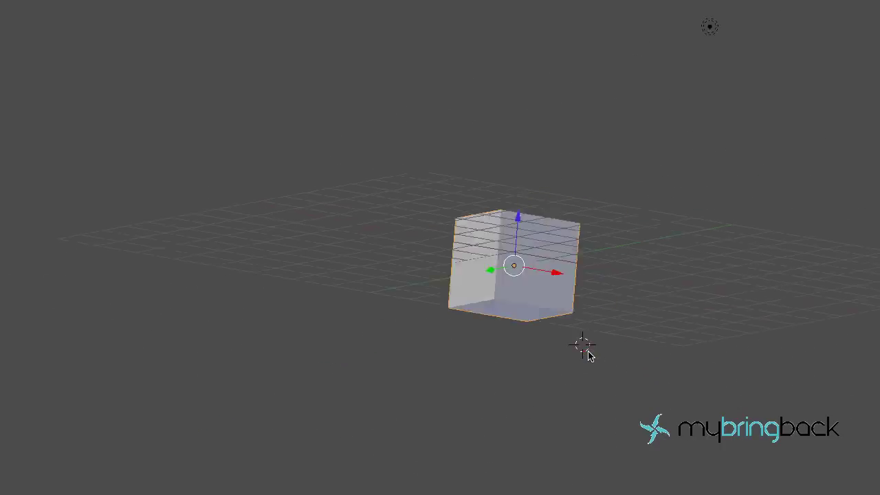
{"action": "key", "text": "KP_0"}
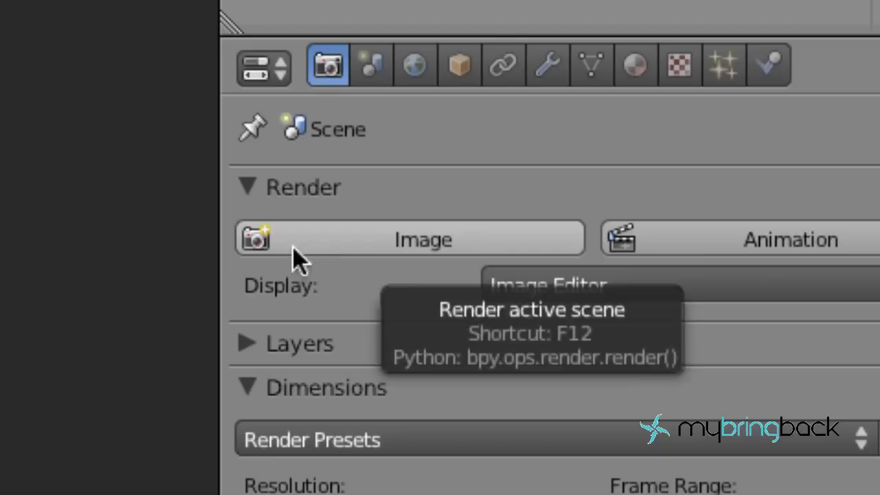
Set the render display to New Window, render the current scene as an image, and close the render window
{"action": "left_click", "coordinate": [570, 297]}
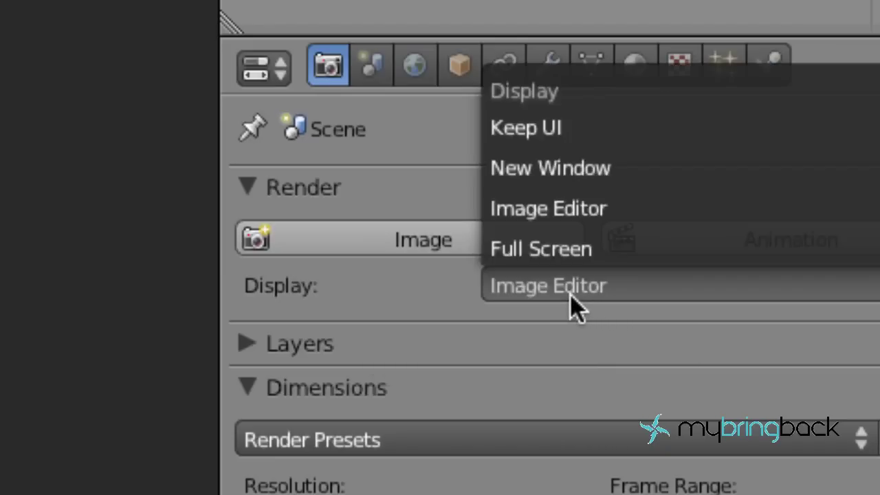
{"action": "left_click", "coordinate": [572, 170]}
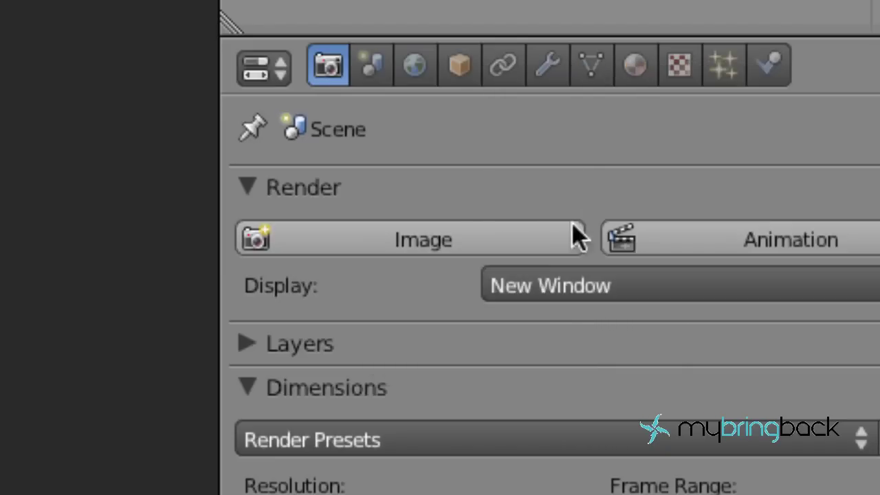
{"action": "left_click", "coordinate": [394, 249]}
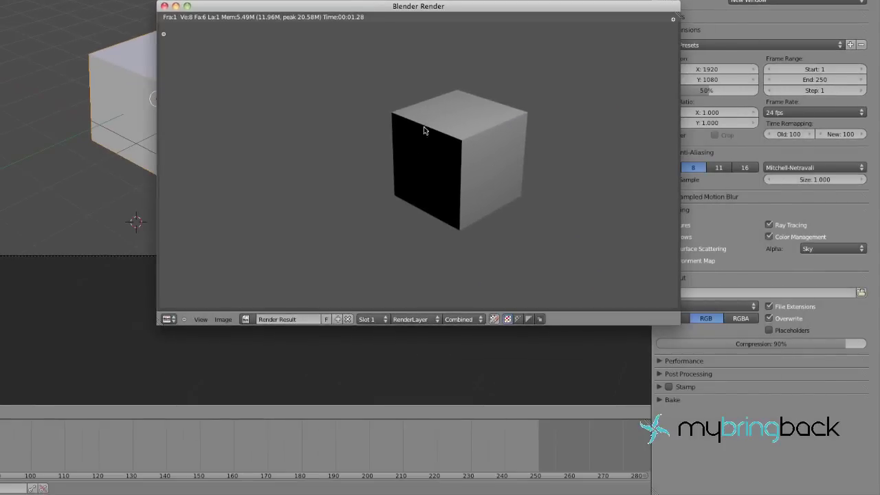
{"action": "left_click", "coordinate": [165, 6]}
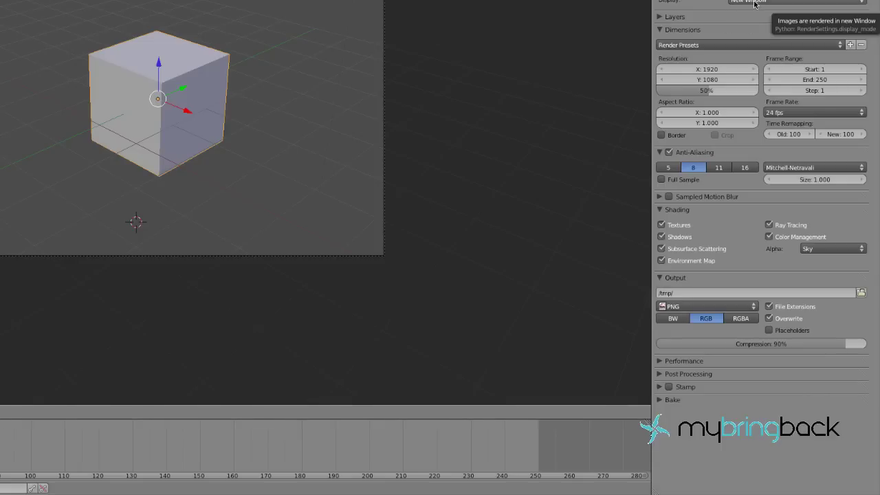
Frame the selected cube in the viewport, zoom out, and orbit around it to see its other sides
{"action": "scroll", "coordinate": [755, 4], "scroll_direction": "up", "scroll_amount": 2, "text": "ctrl"}
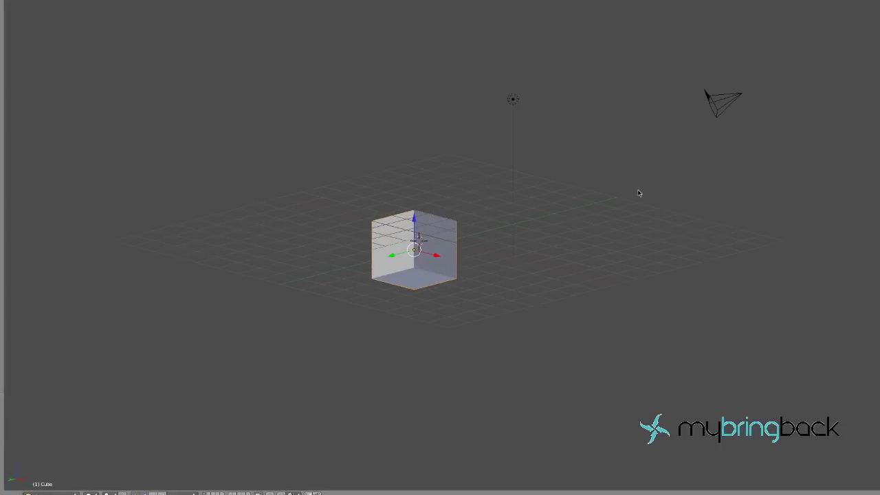
{"action": "key", "text": "KP_Decimal"}
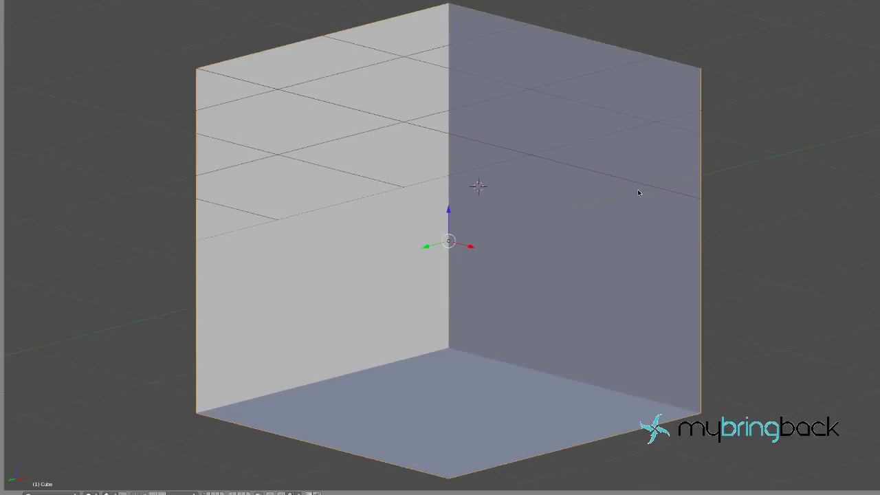
{"action": "scroll", "coordinate": [638, 193], "scroll_direction": "down", "scroll_amount": 8}
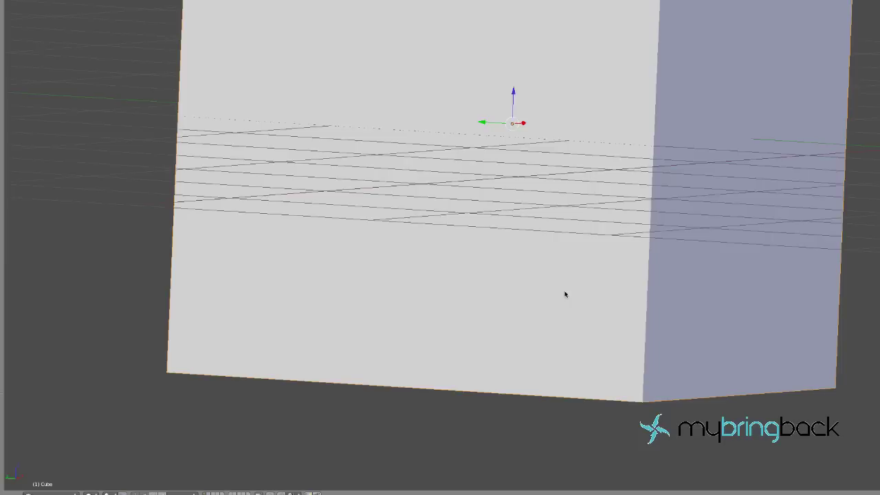
{"action": "scroll", "coordinate": [566, 295], "scroll_direction": "down", "scroll_amount": 5}
{"action": "middle_click_drag", "start_coordinate": [566, 295], "coordinate": [668, 318]}
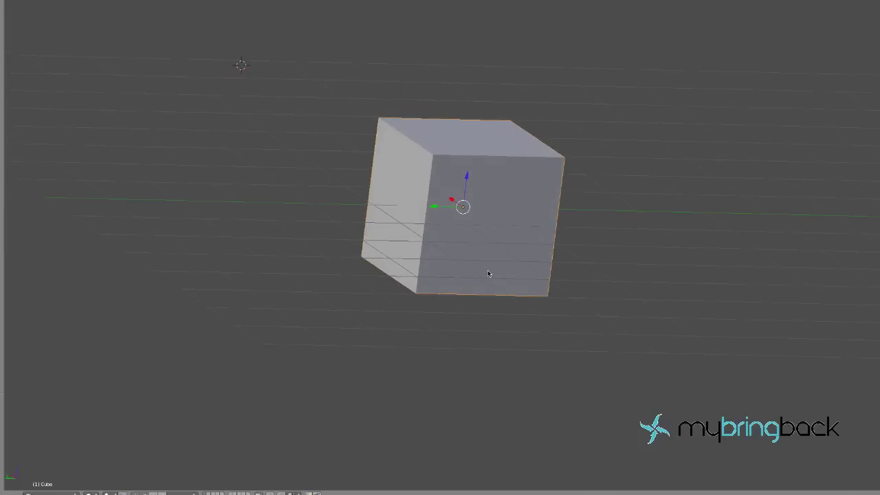
{"action": "middle_click_drag", "start_coordinate": [504, 254], "coordinate": [516, 309]}
{"action": "key", "text": "t"}
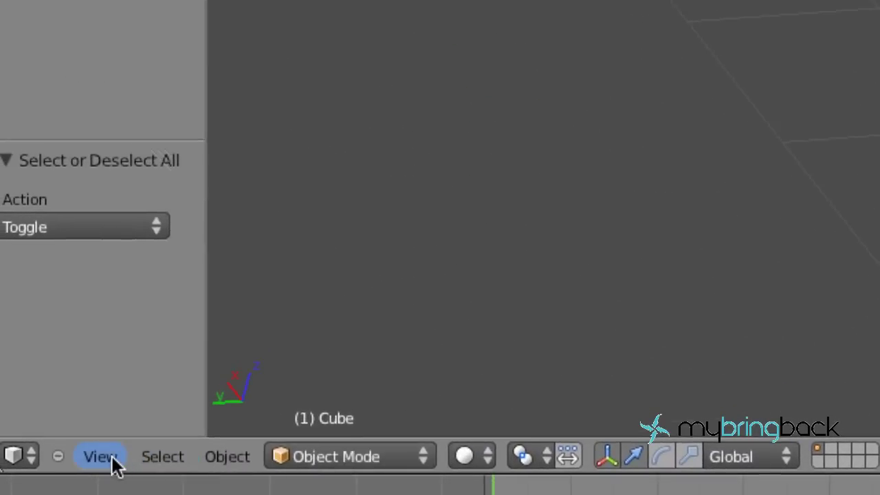
Examine the editor types available for the viewport area, keeping it as 3D View
{"action": "left_click", "coordinate": [30, 460]}
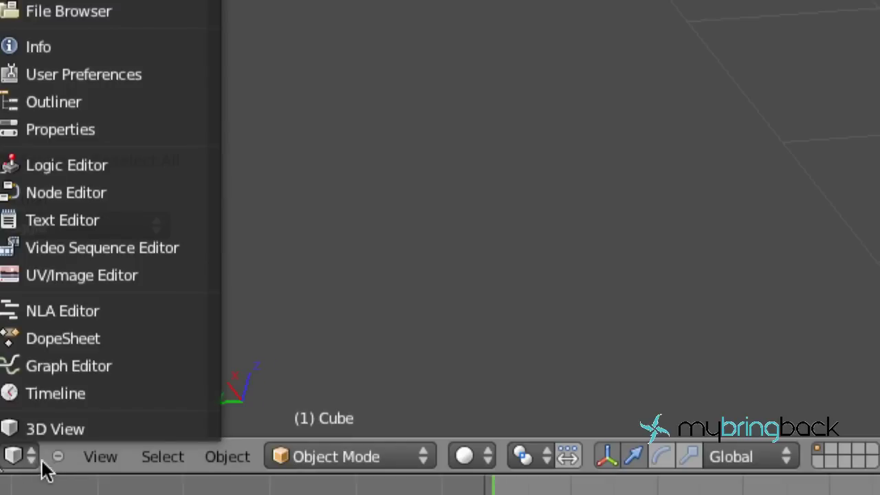
{"action": "left_click", "coordinate": [15, 456]}
{"action": "left_click", "coordinate": [16, 458]}
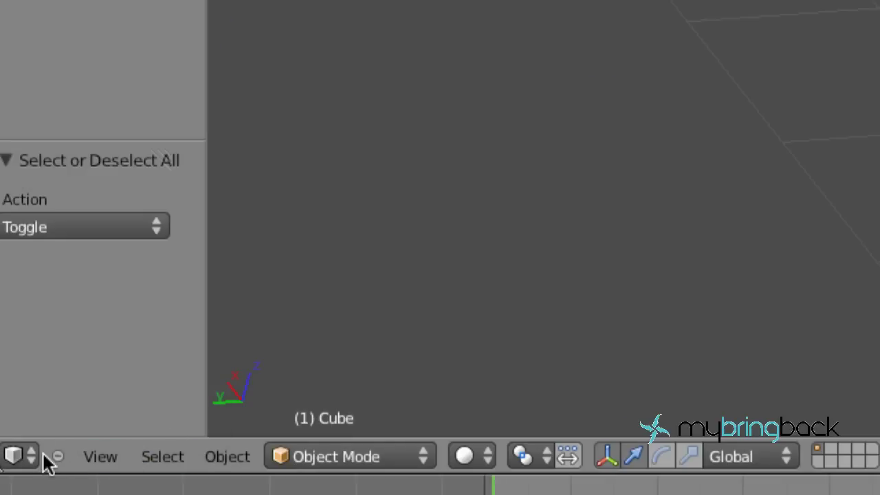
{"action": "left_click", "coordinate": [28, 460]}
{"action": "left_click", "coordinate": [57, 424]}
{"action": "left_click", "coordinate": [22, 458]}
{"action": "left_click", "coordinate": [22, 457]}
{"action": "left_click", "coordinate": [26, 462]}
{"action": "left_click", "coordinate": [34, 463]}
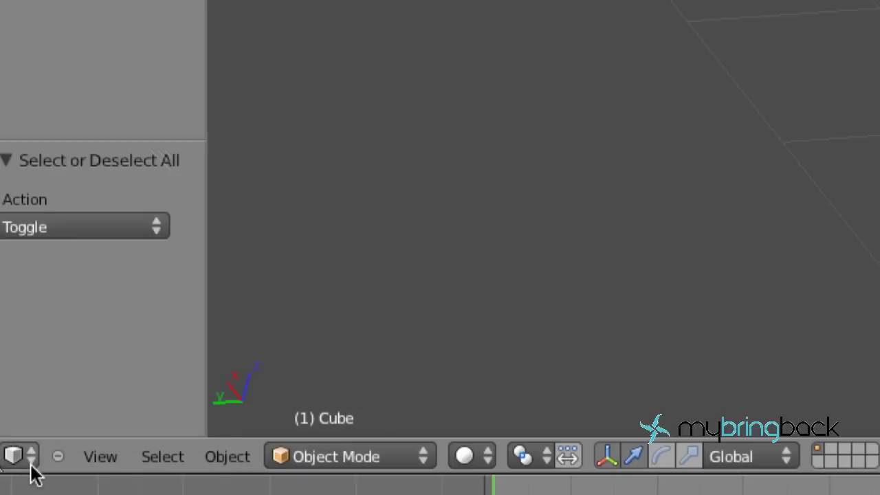
{"action": "left_click", "coordinate": [32, 463]}
{"action": "left_click", "coordinate": [31, 463]}
{"action": "left_click", "coordinate": [27, 465]}
{"action": "left_click", "coordinate": [49, 433]}
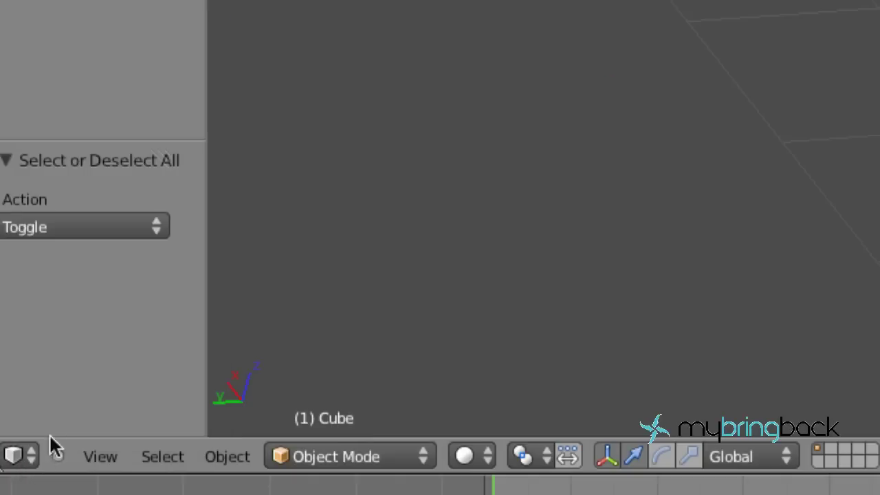
Change the large 3D View area to the UV/Image Editor and enlarge its empty image grid
{"action": "left_click", "coordinate": [29, 462]}
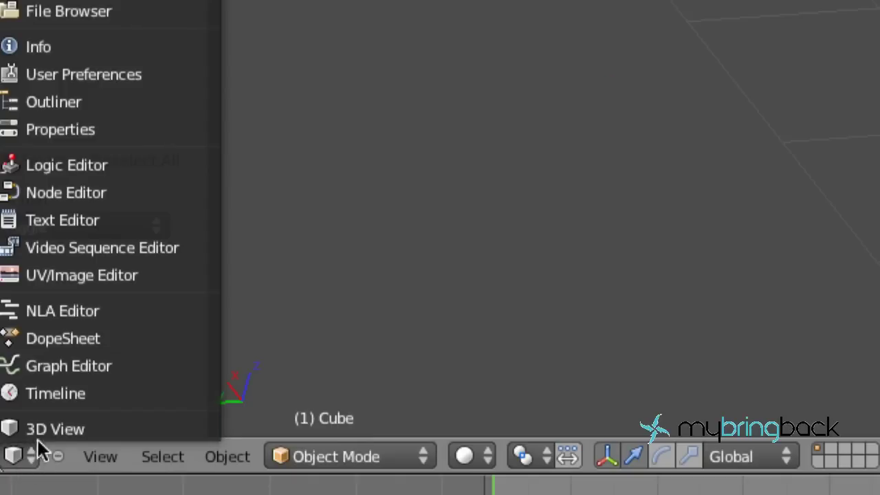
{"action": "left_click", "coordinate": [135, 276]}
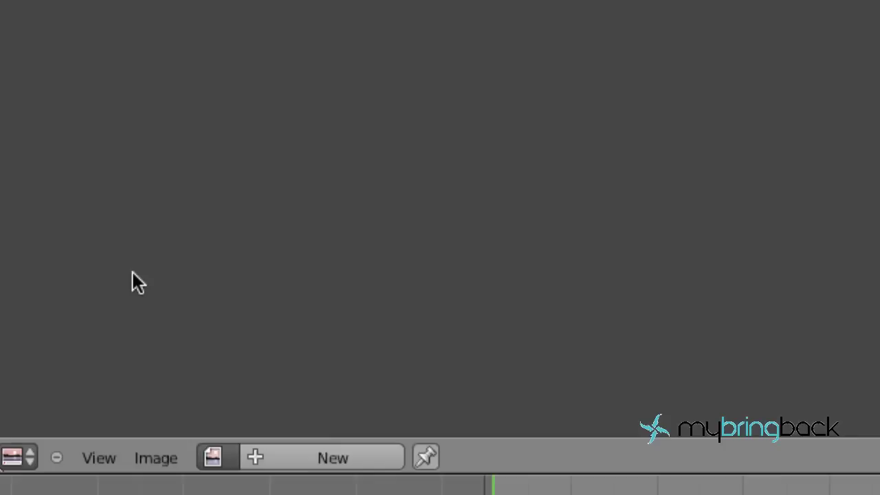
{"action": "scroll", "coordinate": [395, 296], "scroll_direction": "up", "scroll_amount": 7}
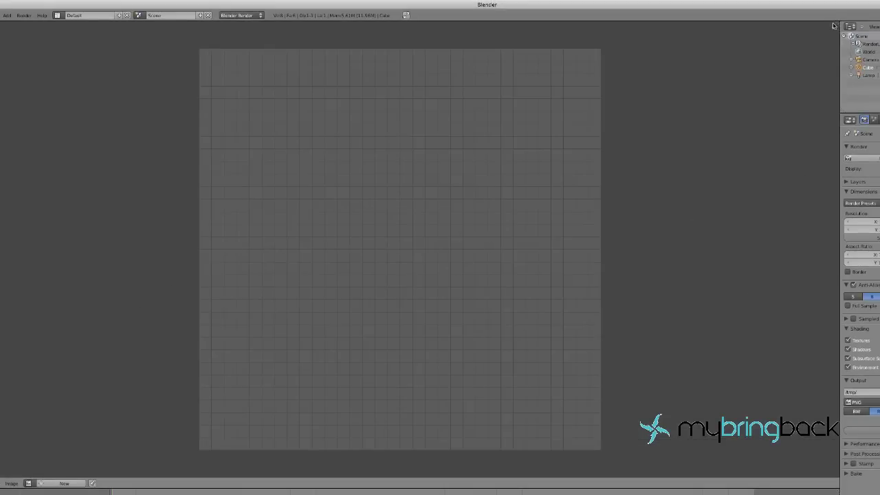
Split the UV/Image Editor area vertically near its middle and set the new area's editor type to 3D View
{"action": "left_click_drag", "start_coordinate": [836, 26], "coordinate": [443, 62]}
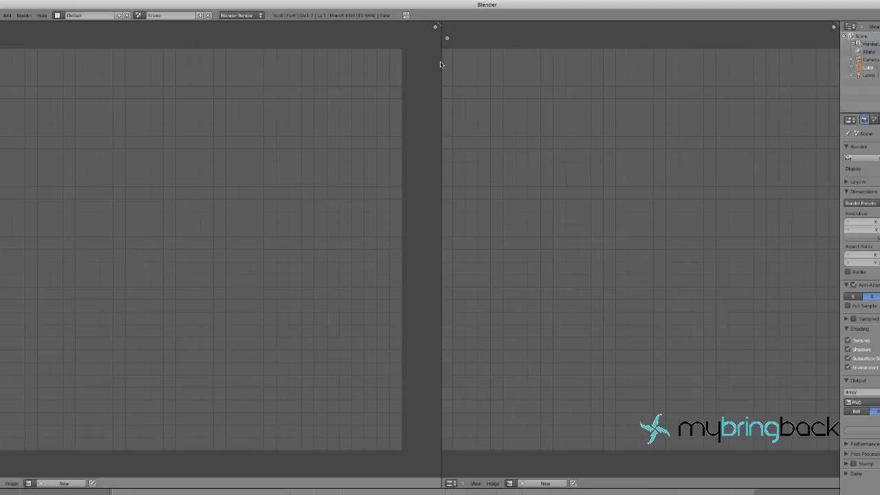
{"action": "left_click", "coordinate": [451, 484]}
{"action": "left_click", "coordinate": [457, 476]}
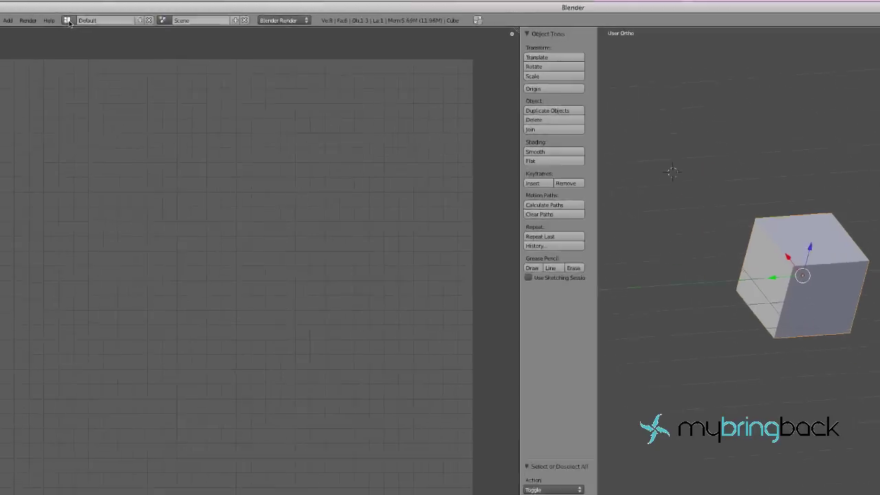
Look through the UV Editing, Compositing and Animation screen layouts and return to the Default layout
{"action": "left_click", "coordinate": [57, 15]}
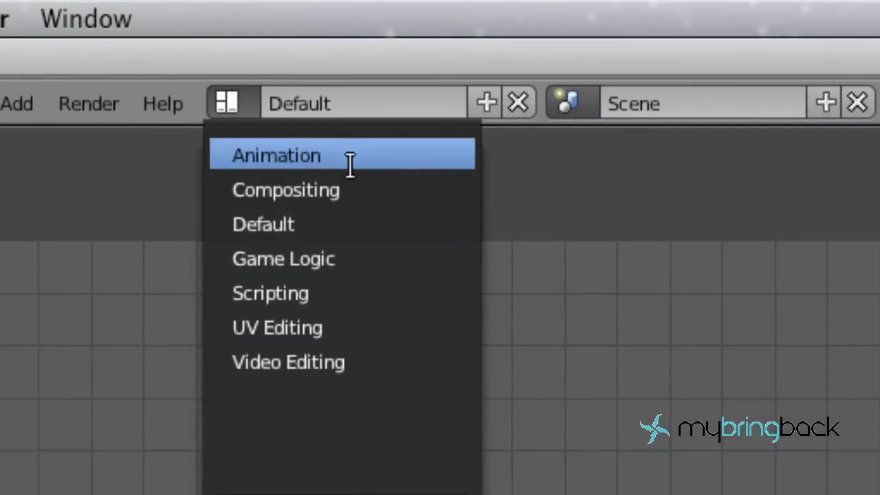
{"action": "left_click", "coordinate": [316, 326]}
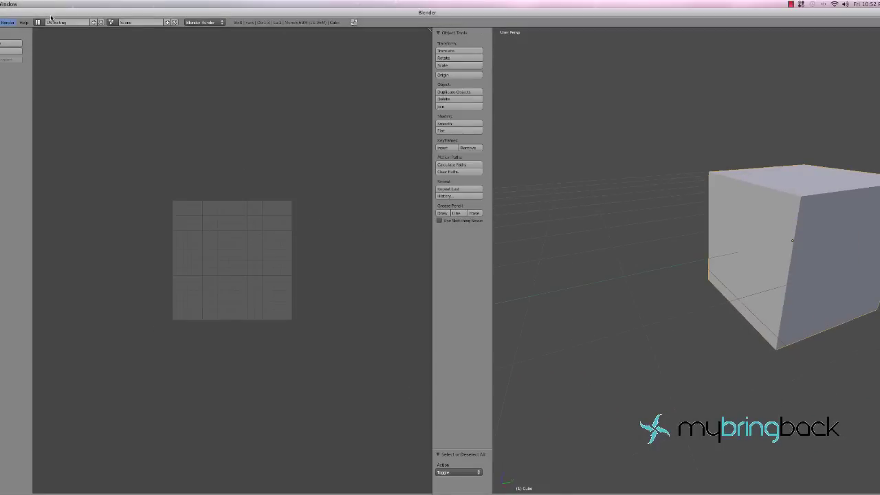
{"action": "left_click", "coordinate": [38, 22]}
{"action": "left_click", "coordinate": [47, 44]}
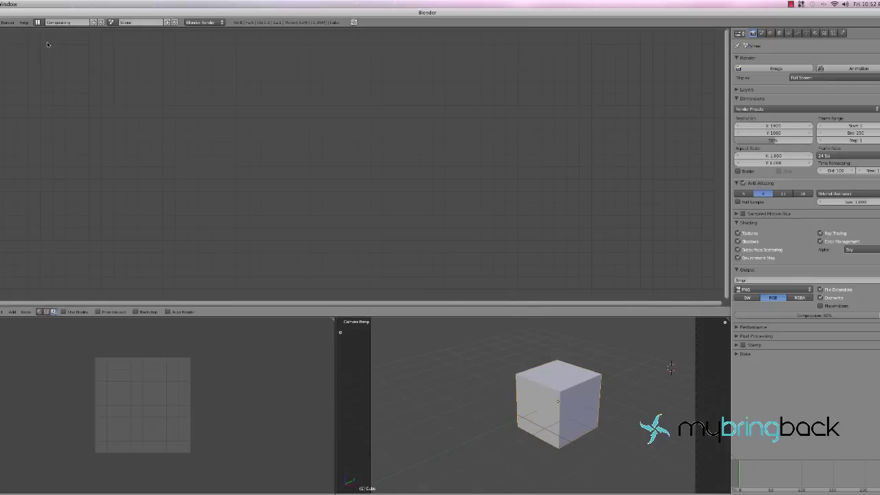
{"action": "left_click", "coordinate": [37, 22]}
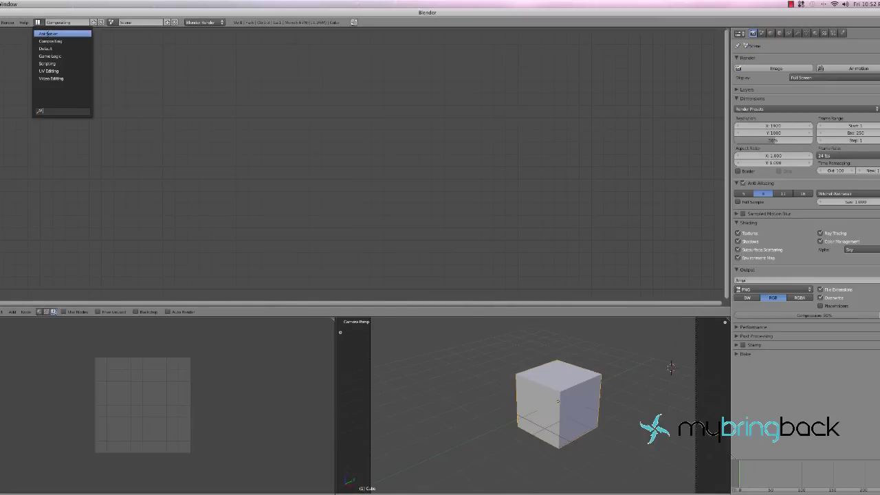
{"action": "left_click", "coordinate": [44, 32]}
{"action": "left_click", "coordinate": [38, 22]}
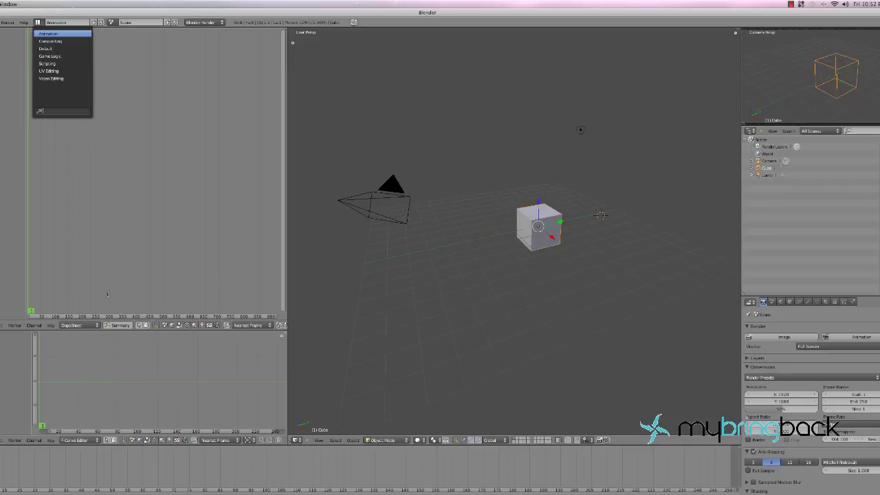
{"action": "left_click", "coordinate": [68, 48]}
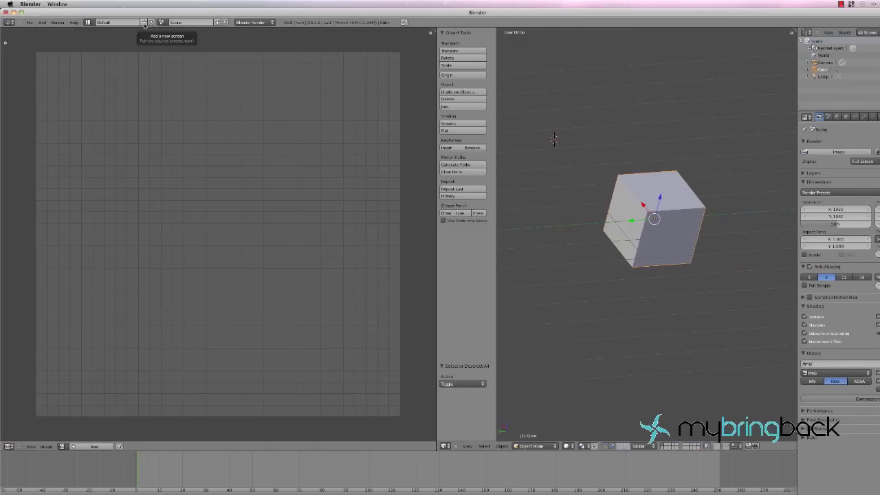
Add a new screen layout based on Default and join the image editor area into the 3D View
{"action": "left_click", "coordinate": [95, 23]}
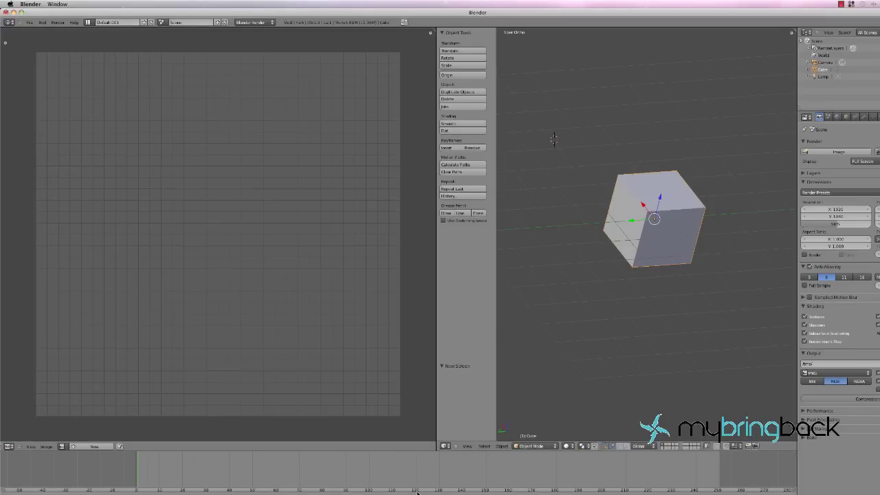
{"action": "mouse_move", "coordinate": [439, 448]}
{"action": "left_mouse_down"}
{"action": "mouse_move", "coordinate": [406, 444]}
{"action": "mouse_move", "coordinate": [435, 448]}
{"action": "left_mouse_up"}
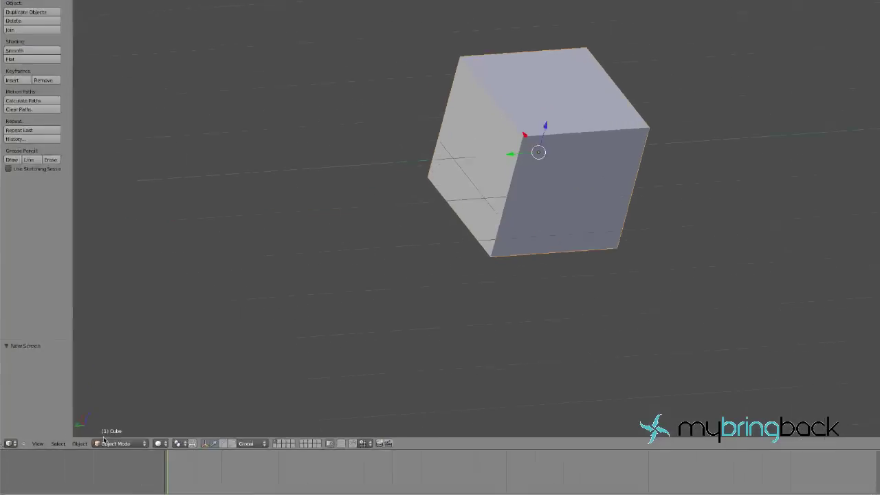
Hide the 3D View's Tool Shelf and show it again
{"action": "left_click", "coordinate": [32, 446]}
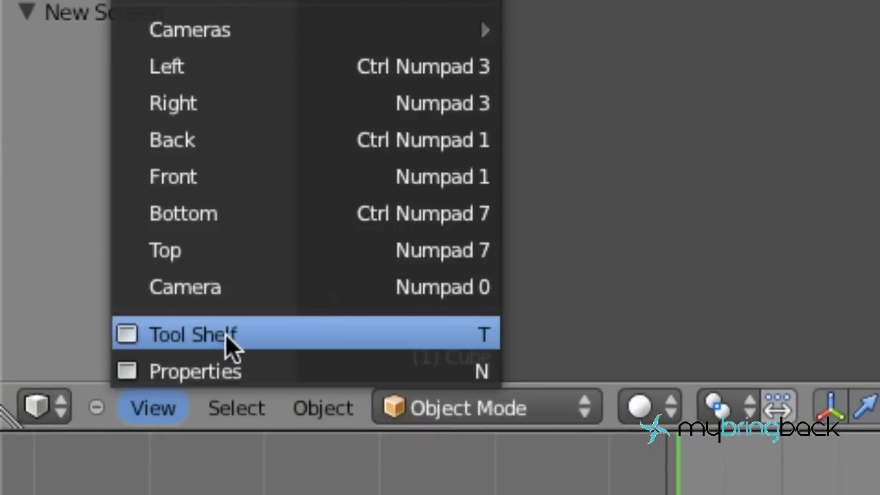
{"action": "left_click", "coordinate": [226, 335]}
{"action": "left_click", "coordinate": [150, 416]}
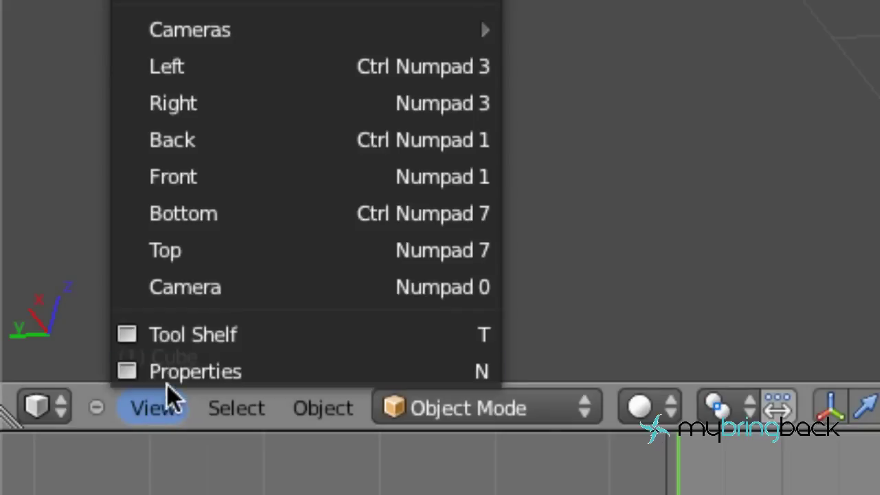
{"action": "left_click", "coordinate": [184, 335]}
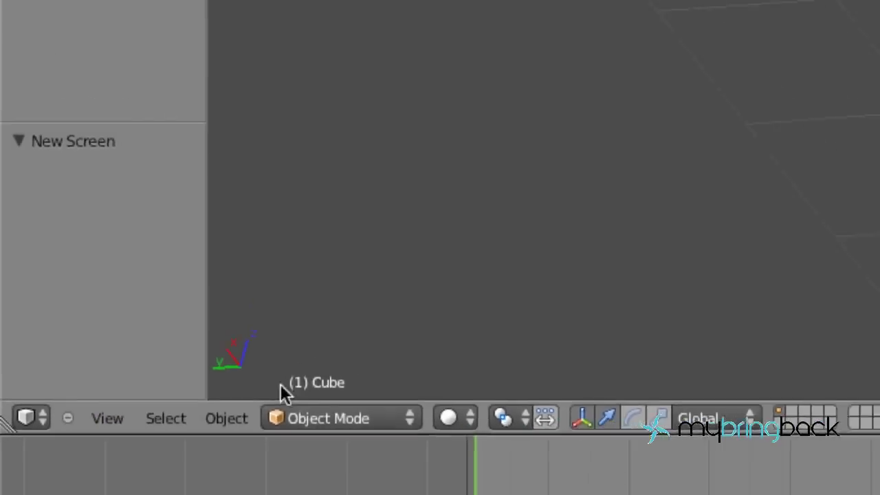
Show the 3D View's Properties region, and hide both the Tool Shelf and the Properties region
{"action": "left_click", "coordinate": [107, 418]}
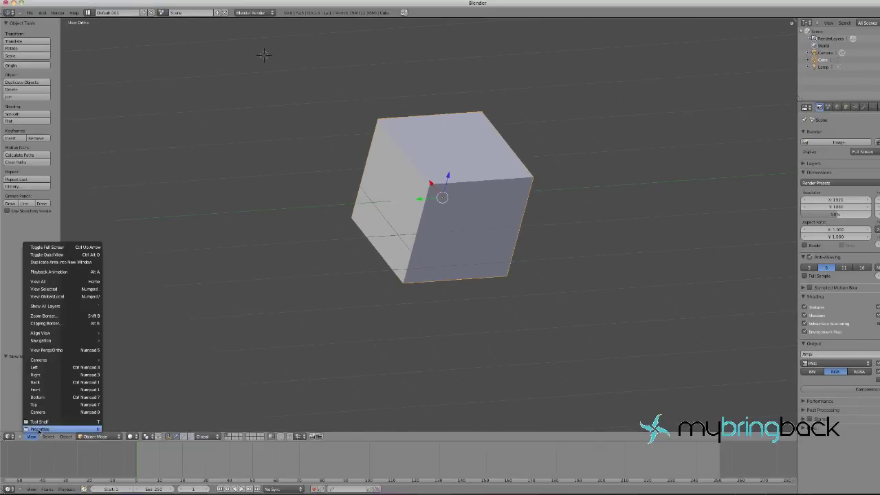
{"action": "left_click", "coordinate": [39, 429]}
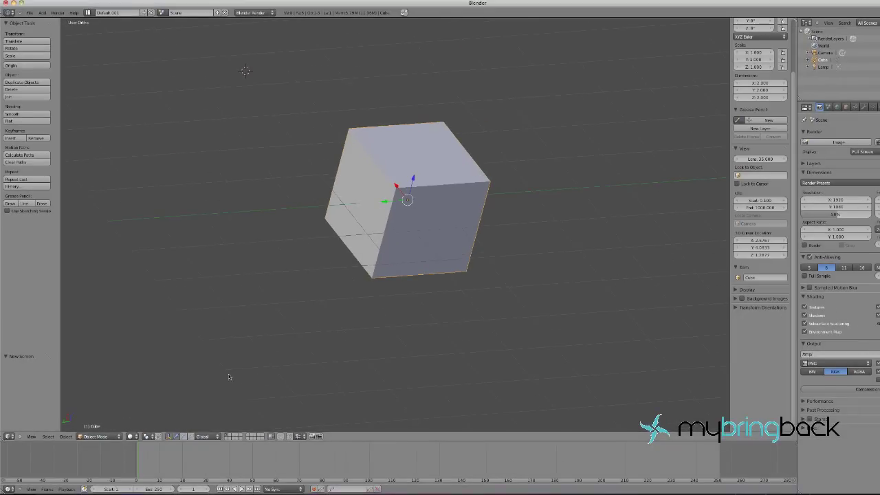
{"action": "key", "text": "t"}
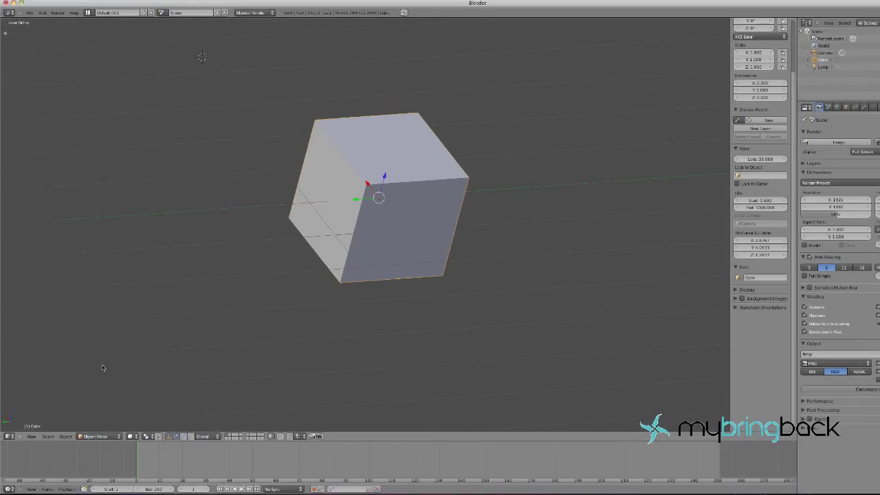
{"action": "key", "text": "n"}
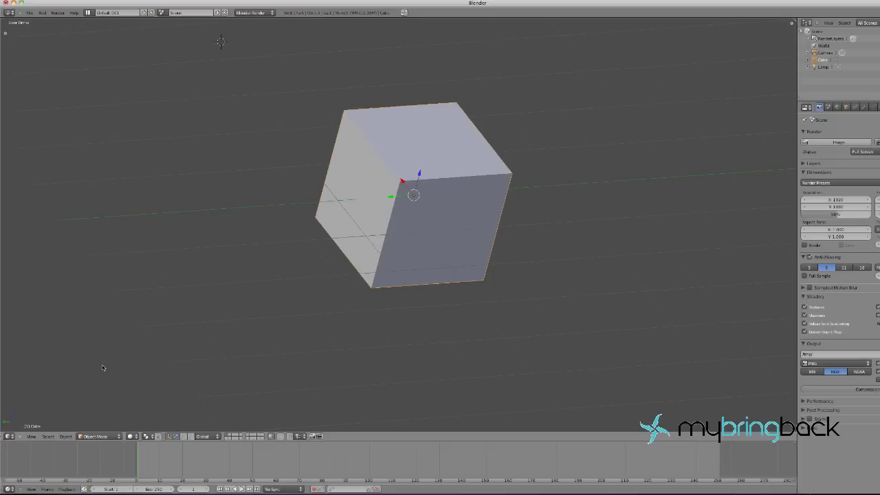
Examine the viewing commands and their shortcuts offered for the 3D View
{"action": "left_click", "coordinate": [51, 438]}
{"action": "left_click", "coordinate": [32, 437]}
{"action": "left_click", "coordinate": [32, 437]}
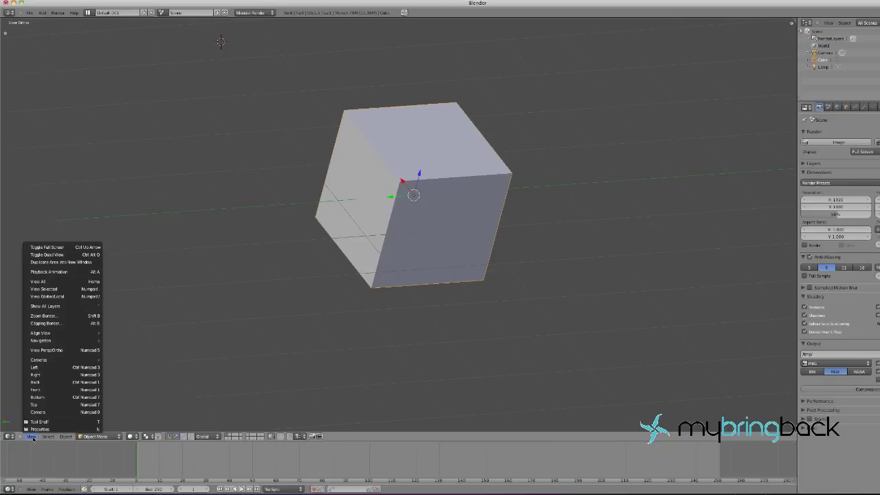
{"action": "left_click", "coordinate": [32, 437]}
{"action": "left_click", "coordinate": [32, 437]}
{"action": "left_click", "coordinate": [32, 437]}
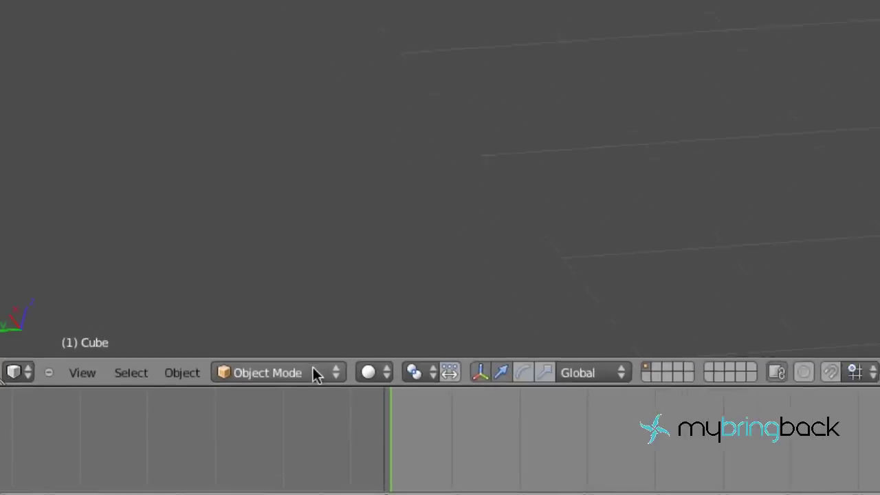
Examine the available interaction modes, switch the cube to Edit Mode, and return it to Object Mode with the cube selected
{"action": "left_click", "coordinate": [111, 436]}
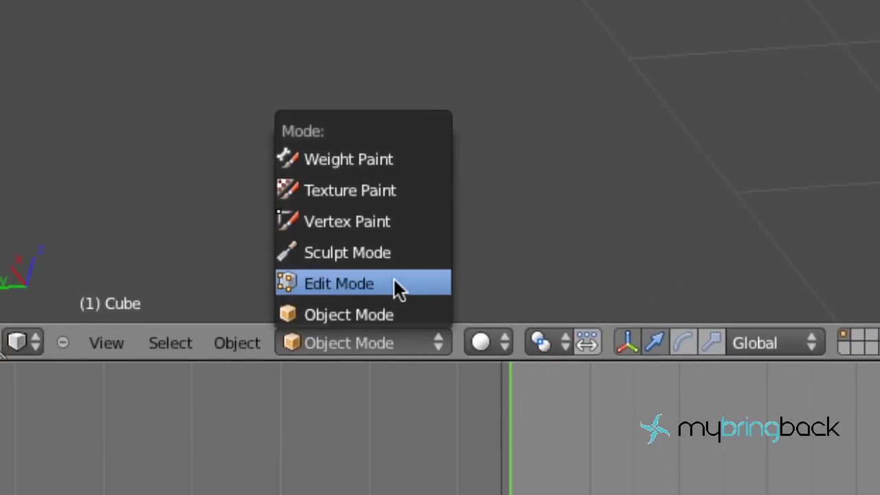
{"action": "left_click", "coordinate": [388, 315]}
{"action": "left_click", "coordinate": [385, 356]}
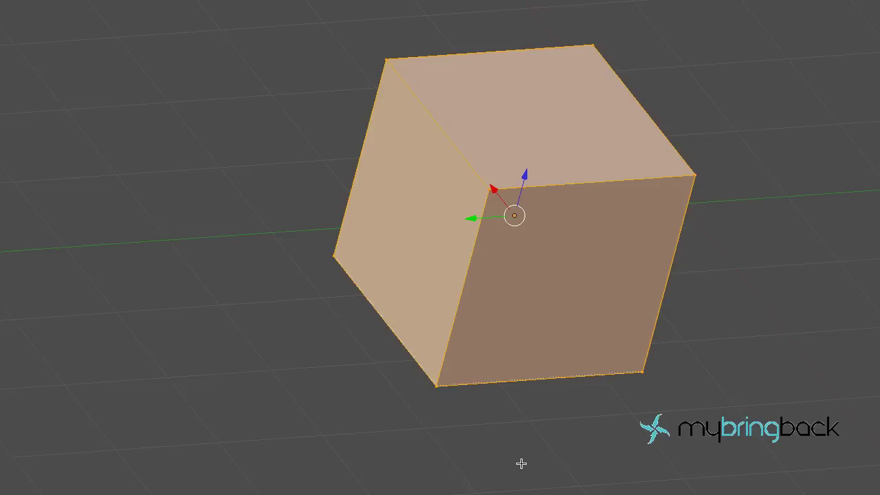
{"action": "key", "text": "a"}
{"action": "key", "text": "a"}
{"action": "key", "text": "a"}
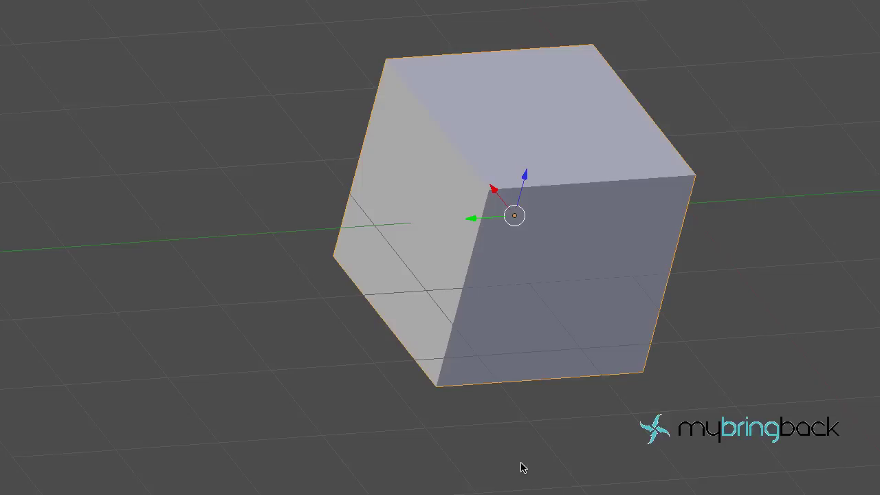
{"action": "key", "text": "a"}
{"action": "key", "text": "a"}
Orbit around the selected cube to view it from other sides
{"action": "middle_click_drag", "start_coordinate": [740, 362], "coordinate": [649, 227]}
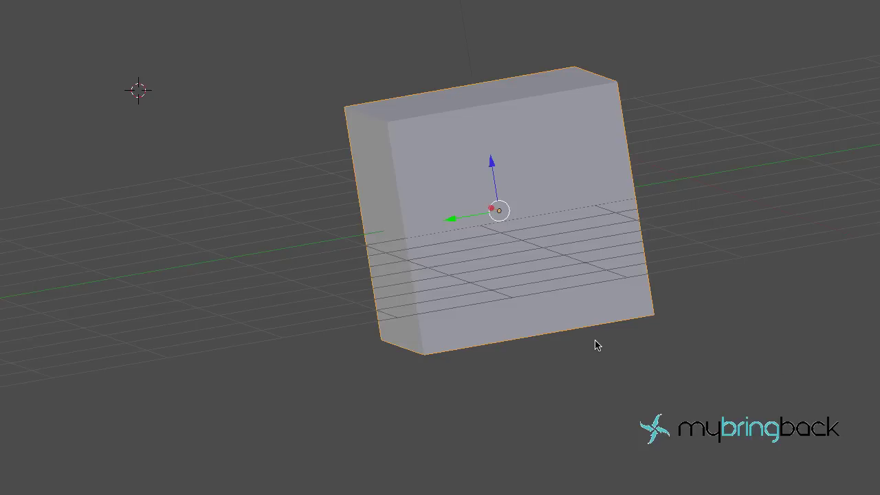
{"action": "middle_click_drag", "start_coordinate": [593, 344], "coordinate": [849, 342]}
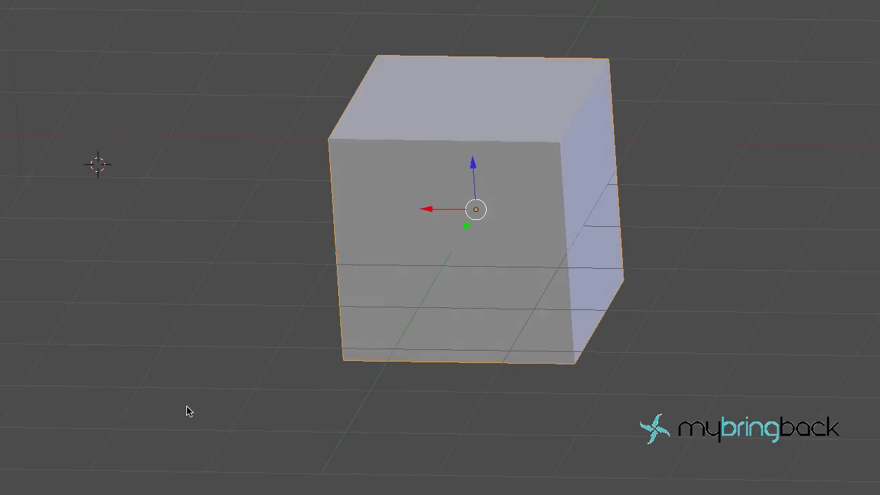